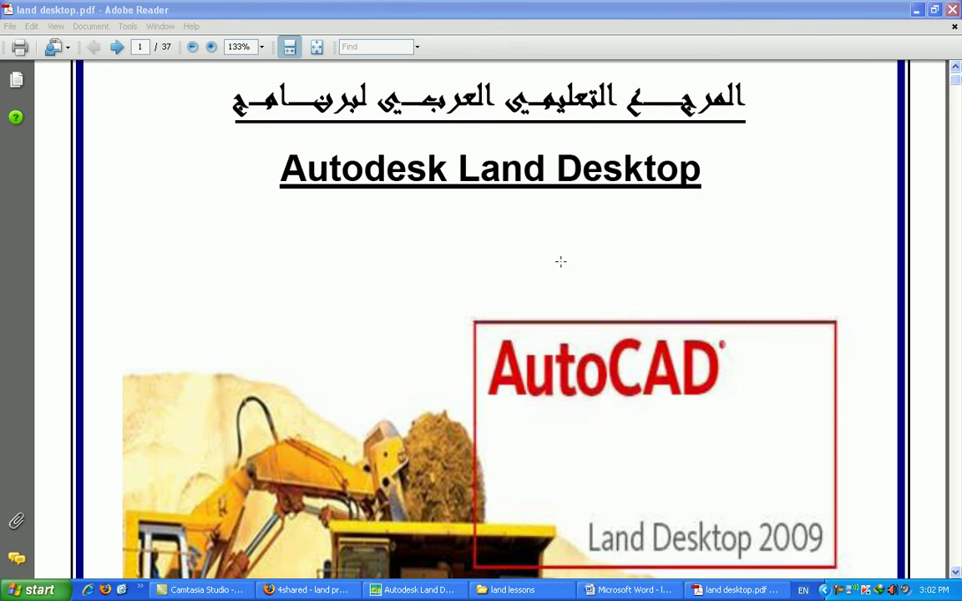
# Page forward in land desktop.pdf to page 8, which shows the Border dialog illustration.
pyautogui.click(117, 47)
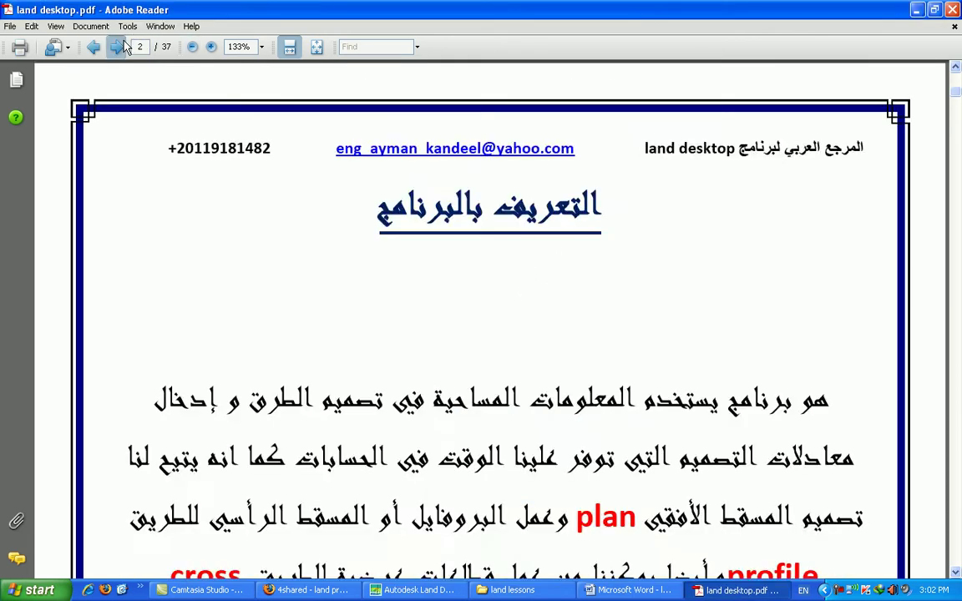
pyautogui.click(116, 47)
pyautogui.click(117, 46)
pyautogui.click(117, 46)
pyautogui.click(124, 41)
pyautogui.click(124, 41)
pyautogui.click(123, 42)
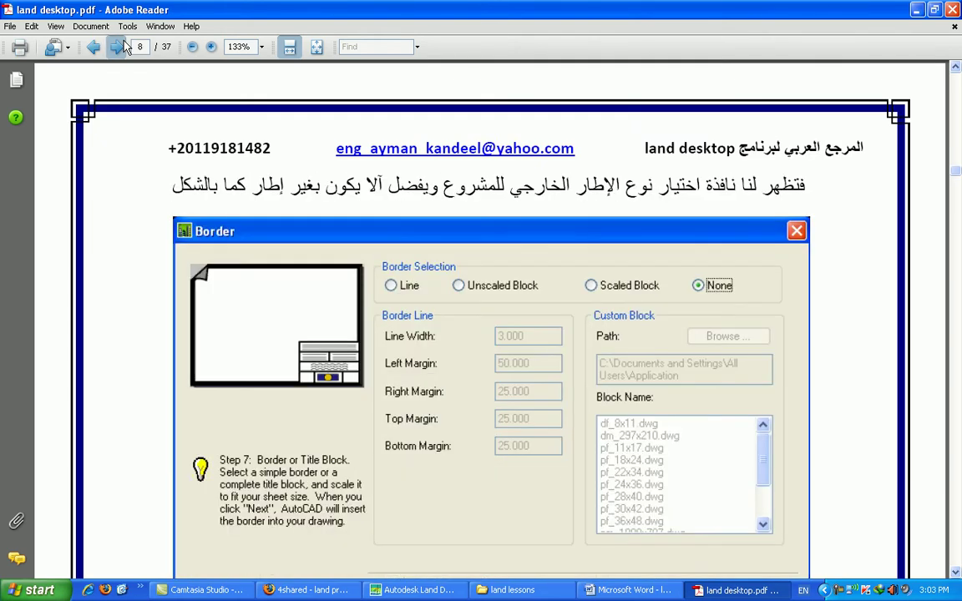
pyautogui.click(124, 42)
# Advance to page 10 and scroll past the Points menu to the Format Manager image.
pyautogui.click(124, 46)
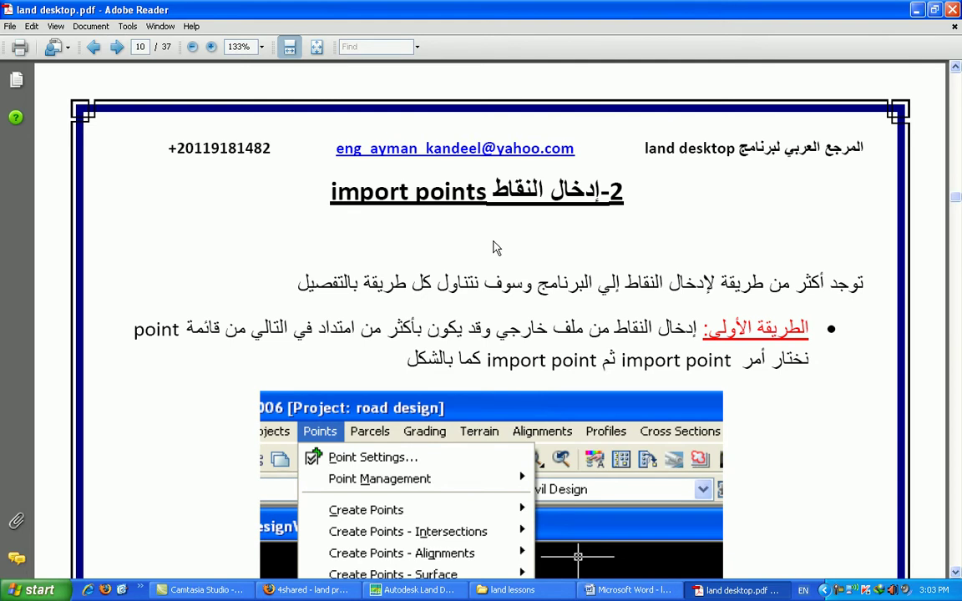
pyautogui.scroll(-1, 462, 213)
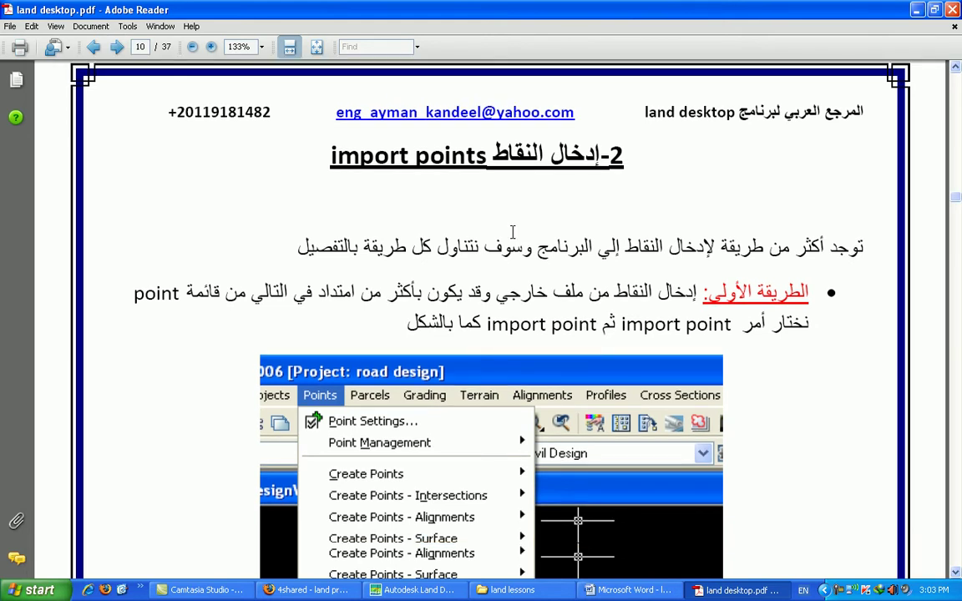
pyautogui.scroll(-1, 461, 210)
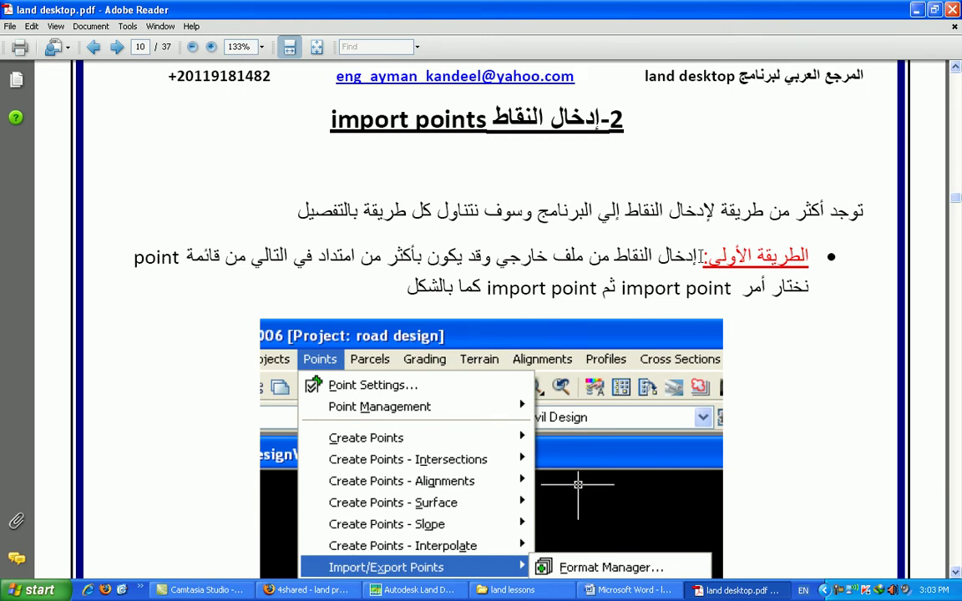
pyautogui.scroll(-1, 485, 241)
pyautogui.scroll(-1, 455, 342)
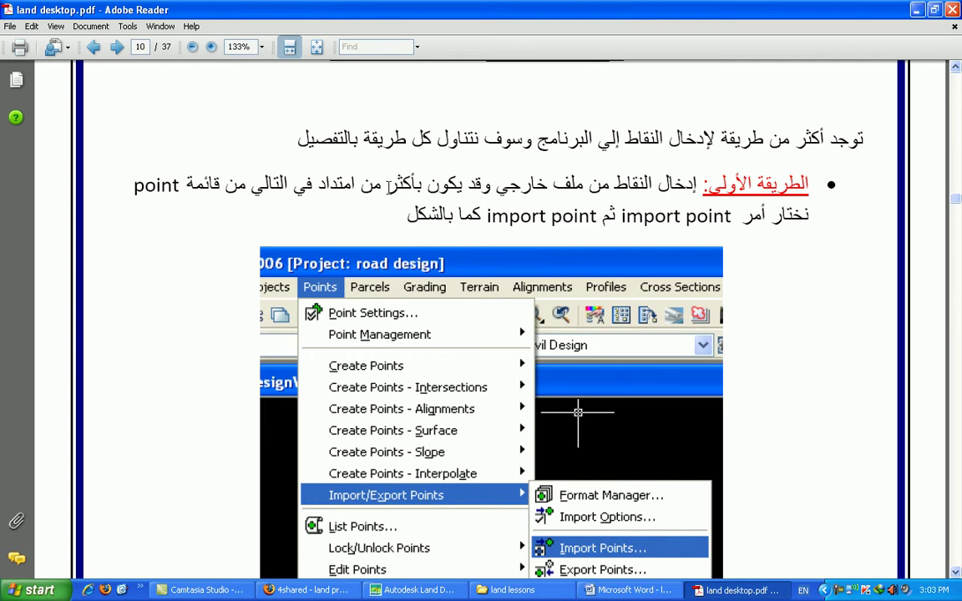
pyautogui.scroll(-2, 399, 193)
pyautogui.scroll(1, 399, 194)
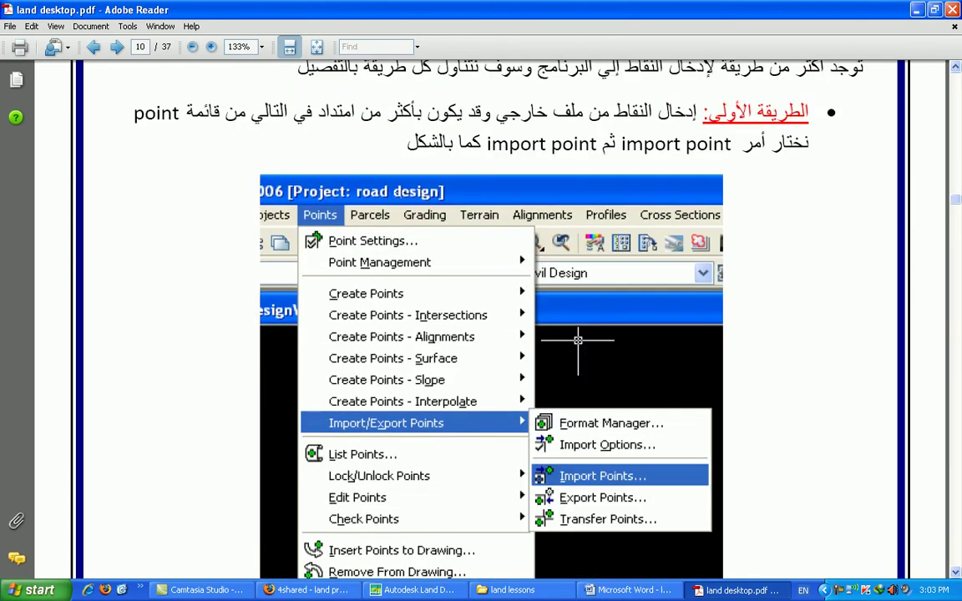
pyautogui.scroll(-1, 508, 166)
# Scroll through the Format Manager image and highlight the sentence describing the Import Points dialog.
pyautogui.scroll(-4, 509, 166)
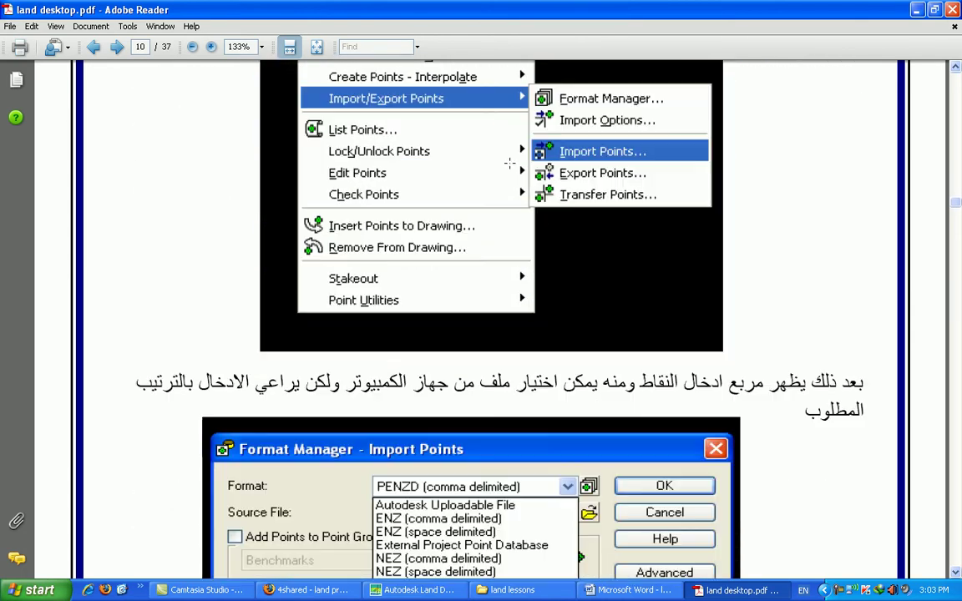
pyautogui.scroll(-1, 508, 166)
pyautogui.scroll(-1, 509, 166)
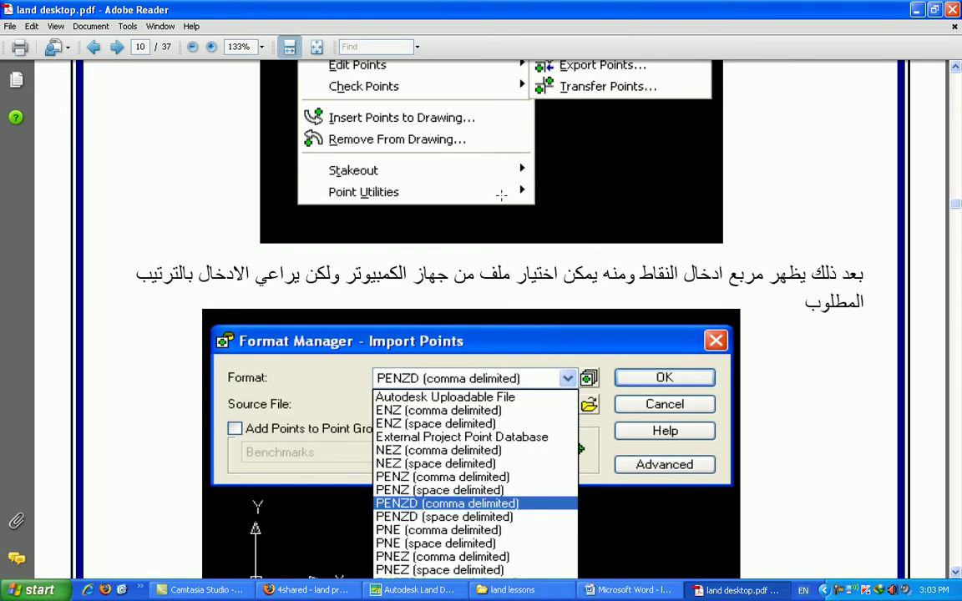
pyautogui.scroll(-1, 449, 177)
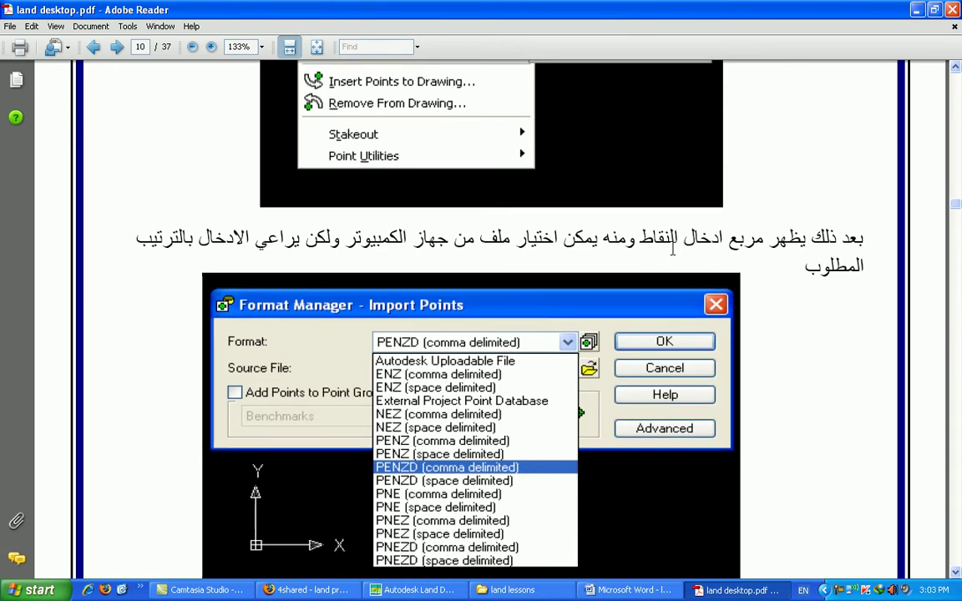
pyautogui.moveTo(591, 217); pyautogui.dragTo(484, 224)
pyautogui.click(455, 238)
# Scroll on to page 11's explanation of the PNEZD point format.
pyautogui.scroll(-1, 451, 242)
pyautogui.scroll(-1, 451, 246)
pyautogui.scroll(-1, 447, 255)
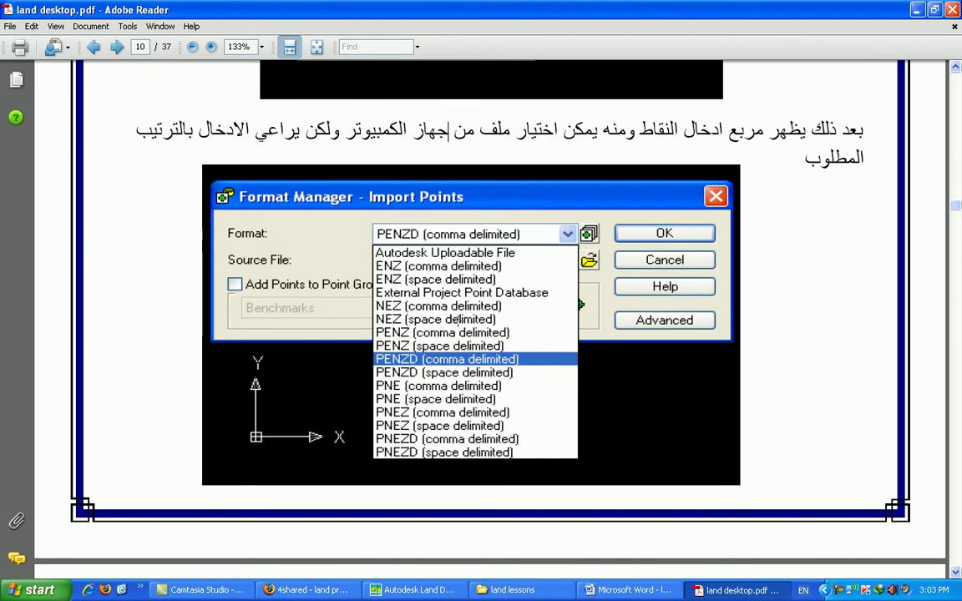
pyautogui.scroll(-1, 434, 275)
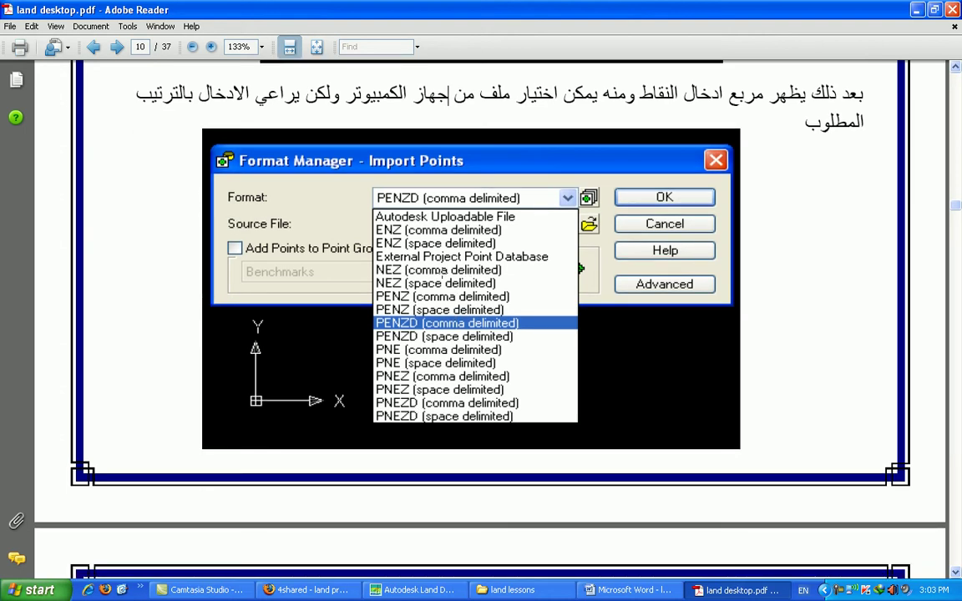
pyautogui.scroll(-3, 409, 317)
pyautogui.scroll(-4, 392, 201)
pyautogui.scroll(-2, 393, 201)
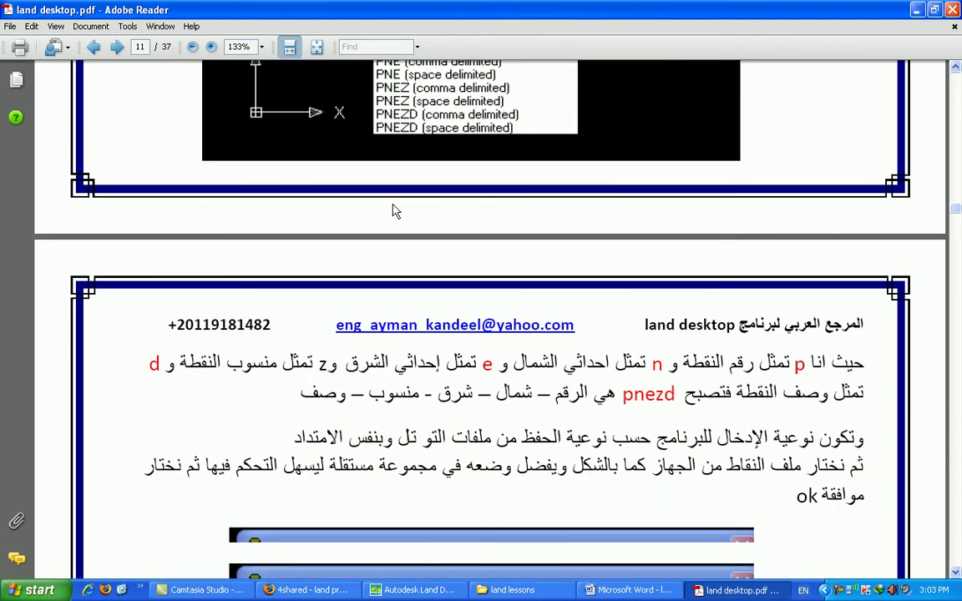
pyautogui.scroll(-3, 393, 204)
pyautogui.scroll(6, 691, 291)
pyautogui.scroll(2, 691, 290)
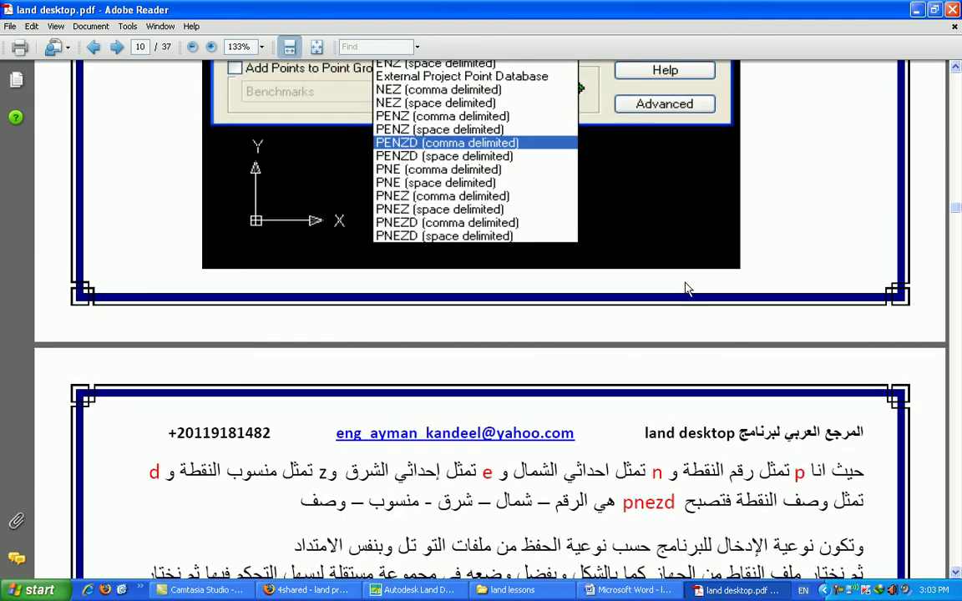
pyautogui.scroll(7, 689, 289)
pyautogui.scroll(-5, 680, 285)
pyautogui.scroll(-7, 671, 281)
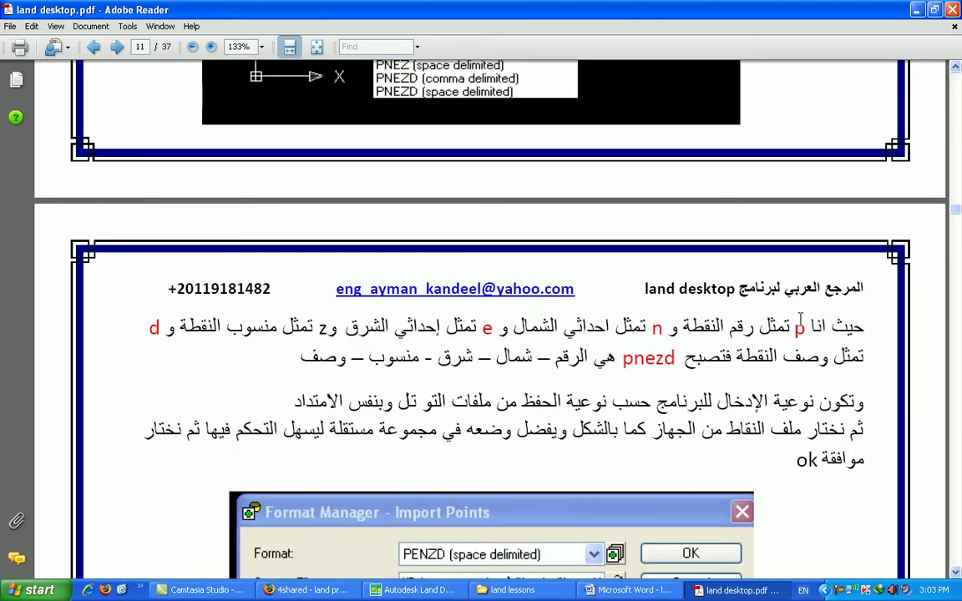
pyautogui.click(664, 359)
pyautogui.moveTo(791, 326); pyautogui.dragTo(737, 327)
pyautogui.moveTo(664, 328); pyautogui.dragTo(541, 328)
pyautogui.click(511, 327)
pyautogui.moveTo(477, 327); pyautogui.dragTo(164, 329)
pyautogui.click(326, 308)
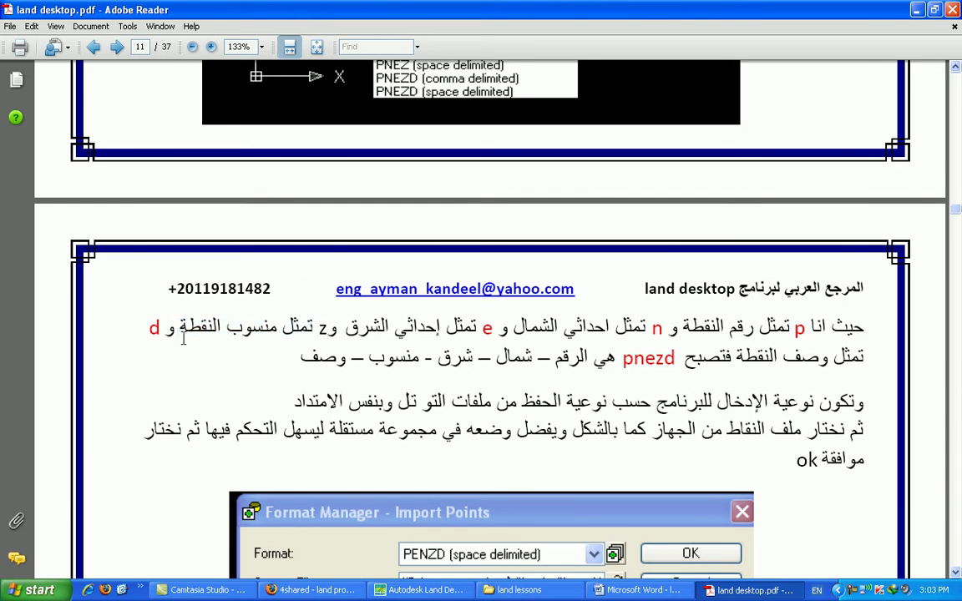
pyautogui.click(164, 328)
pyautogui.moveTo(814, 357); pyautogui.dragTo(685, 357)
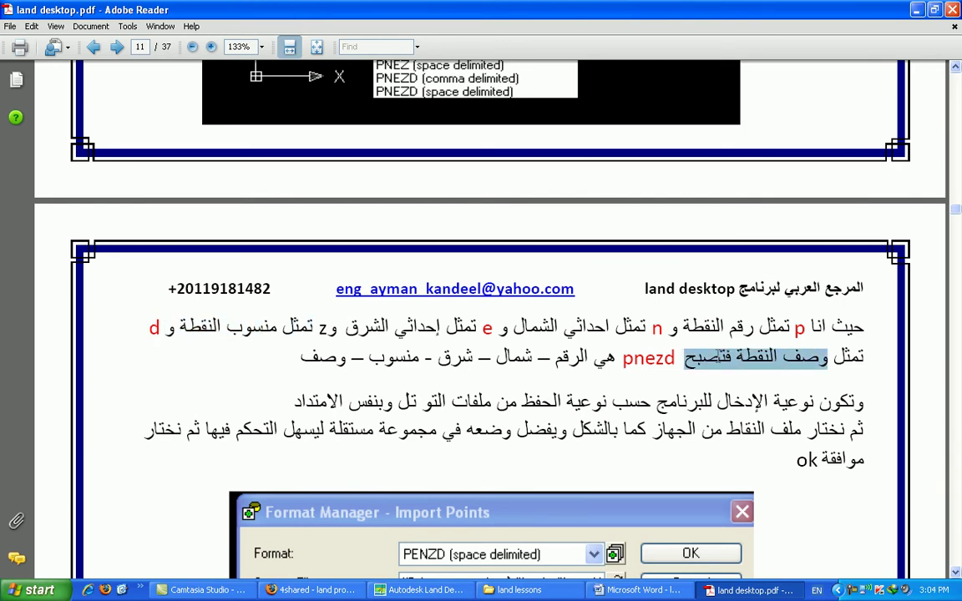
pyautogui.click(693, 363)
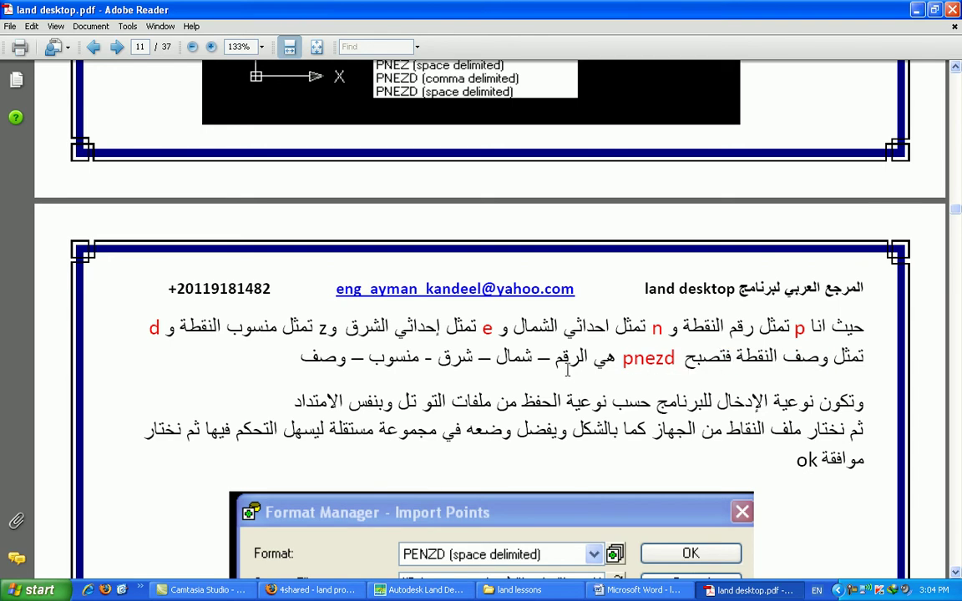
pyautogui.scroll(-1, 512, 338)
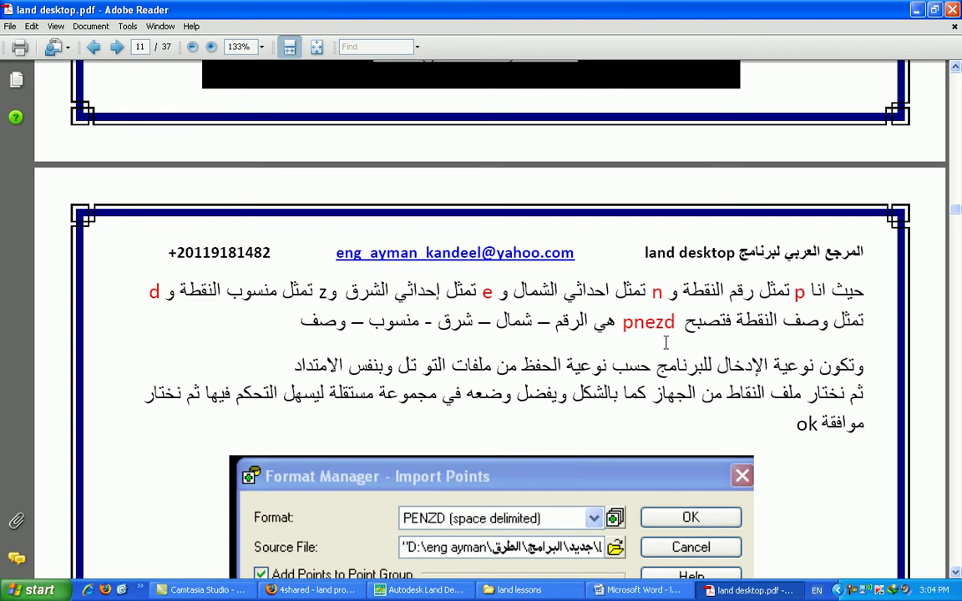
pyautogui.press('Left')
pyautogui.press('Left')
pyautogui.press('Left')
pyautogui.press('Left')
pyautogui.press('Left')
pyautogui.press('Left')
# Scroll down and highlight, then clear, a paragraph of the tutorial text.
pyautogui.scroll(-2, 529, 359)
pyautogui.scroll(-1, 584, 333)
pyautogui.scroll(-1, 693, 288)
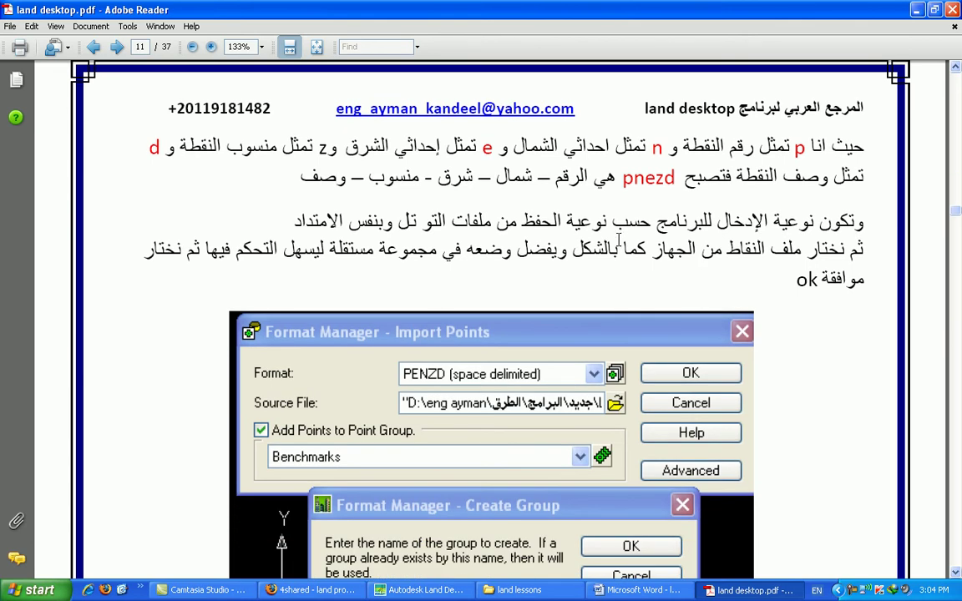
pyautogui.scroll(-1, 620, 240)
pyautogui.moveTo(768, 185)
pyautogui.mouseDown()
pyautogui.moveTo(425, 185)
pyautogui.moveTo(359, 203)
pyautogui.mouseUp()
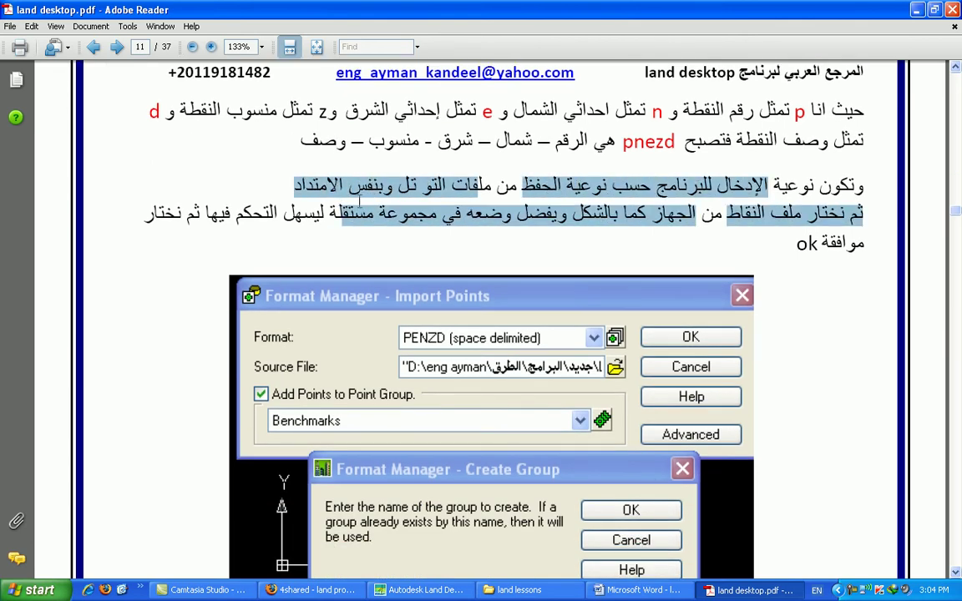
pyautogui.click(399, 200)
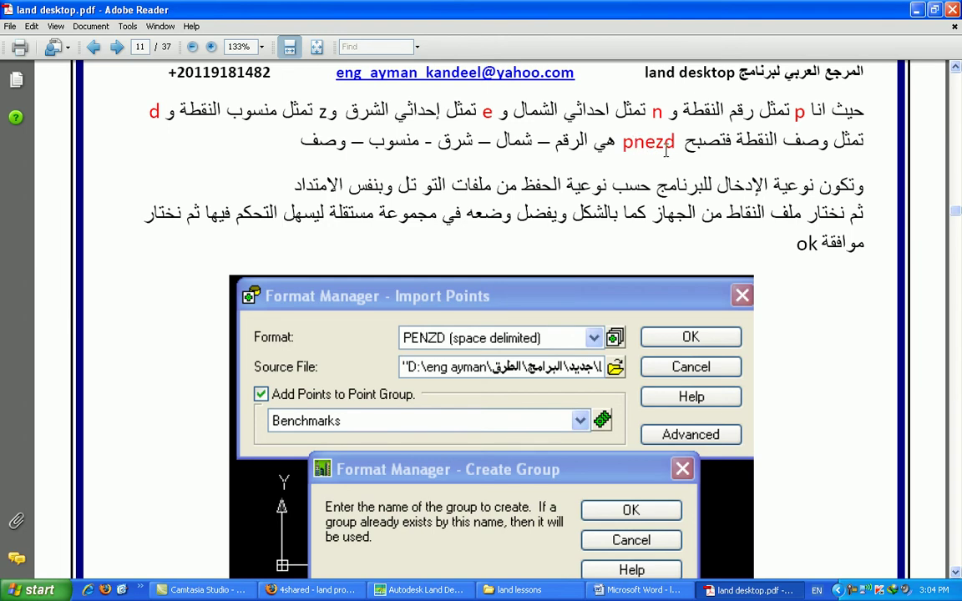
# Scroll past the Create Group and COGO Import Options images to page 12's finished point cloud.
pyautogui.scroll(-3, 522, 296)
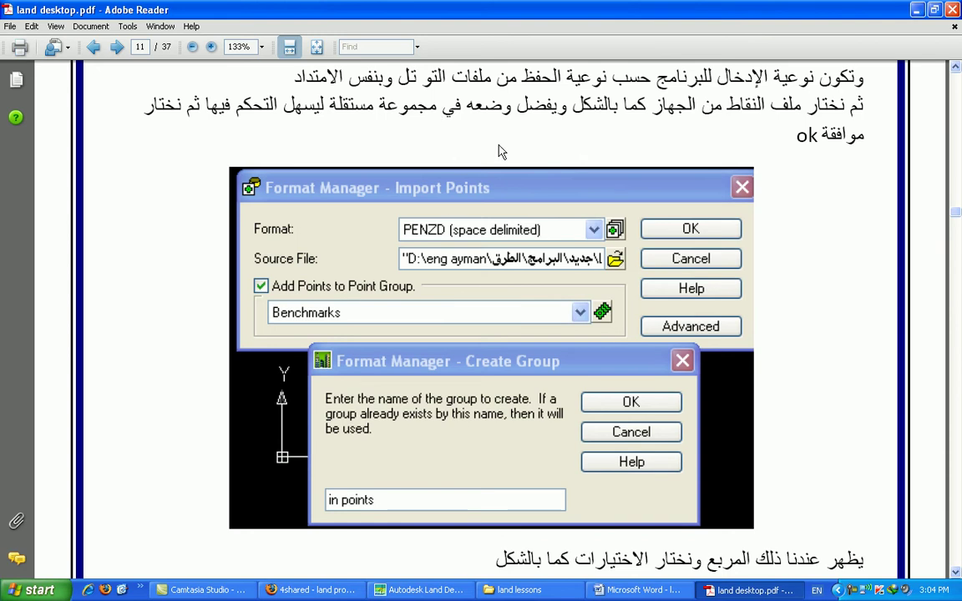
pyautogui.scroll(2, 456, 170)
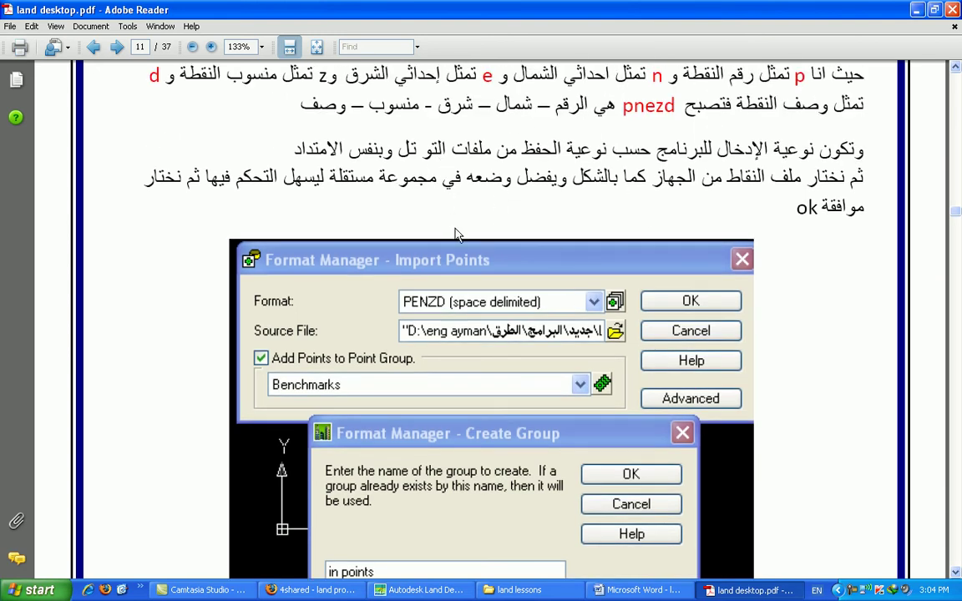
pyautogui.scroll(-1, 452, 225)
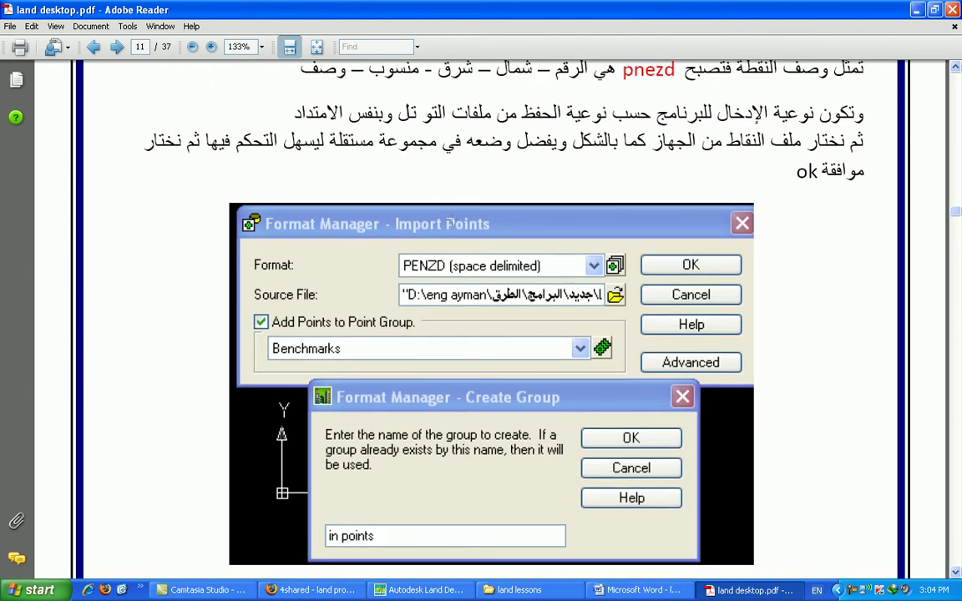
pyautogui.scroll(-1, 376, 265)
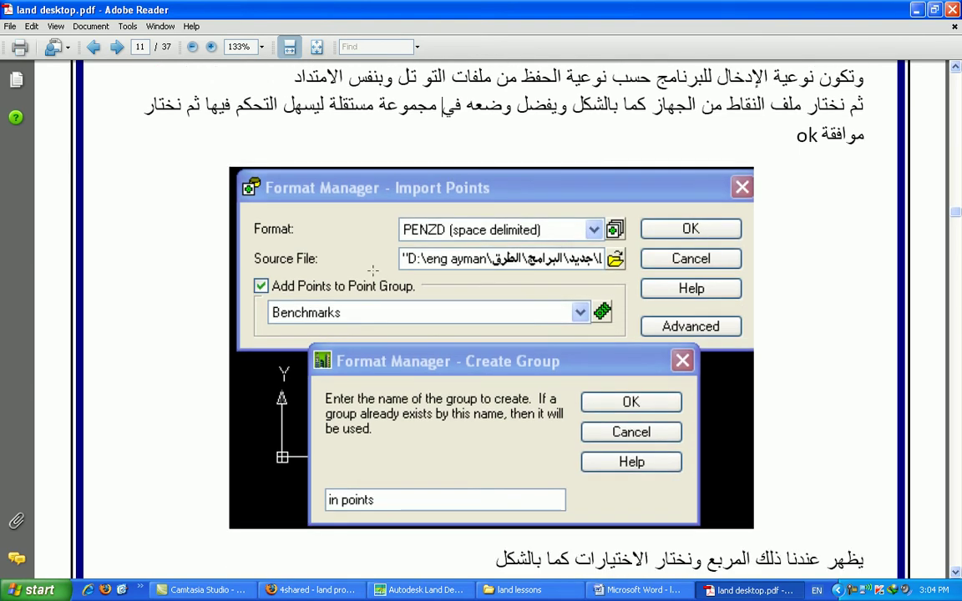
pyautogui.scroll(-2, 359, 276)
pyautogui.scroll(-1, 389, 337)
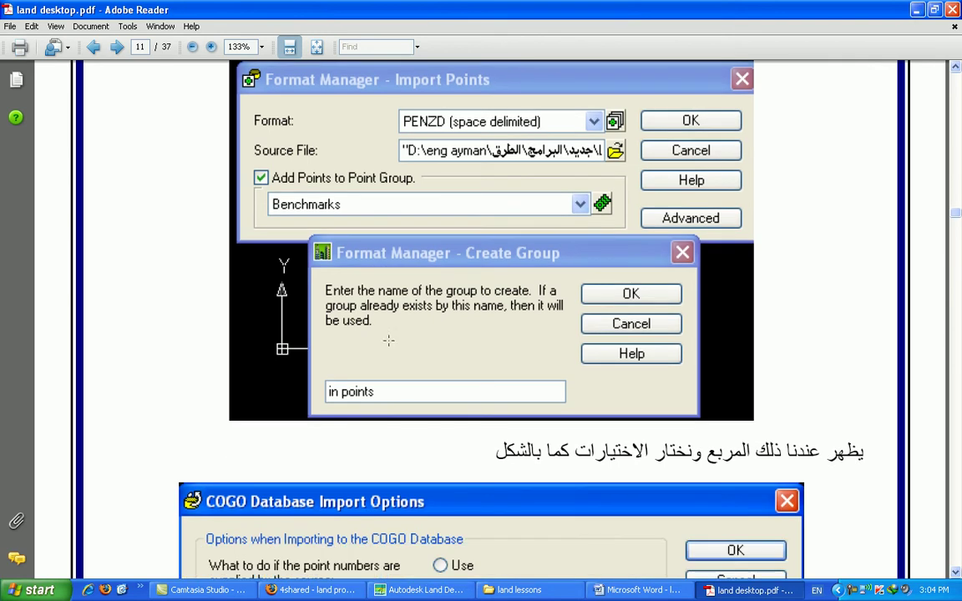
pyautogui.scroll(-3, 392, 317)
pyautogui.scroll(-3, 398, 296)
pyautogui.scroll(3, 398, 294)
pyautogui.scroll(-5, 534, 262)
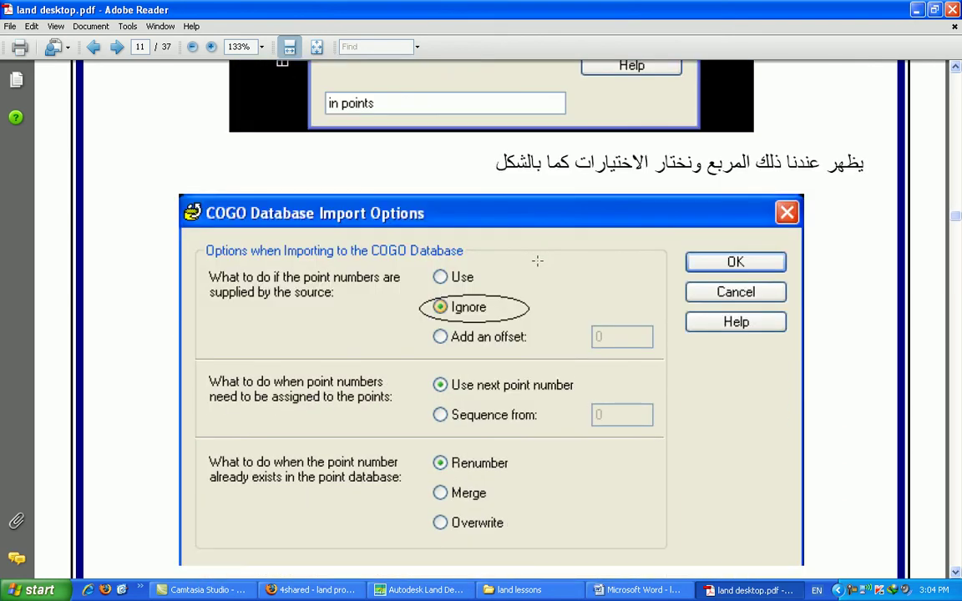
pyautogui.scroll(-8, 534, 263)
pyautogui.scroll(-7, 535, 267)
pyautogui.scroll(-6, 535, 272)
pyautogui.scroll(-4, 532, 271)
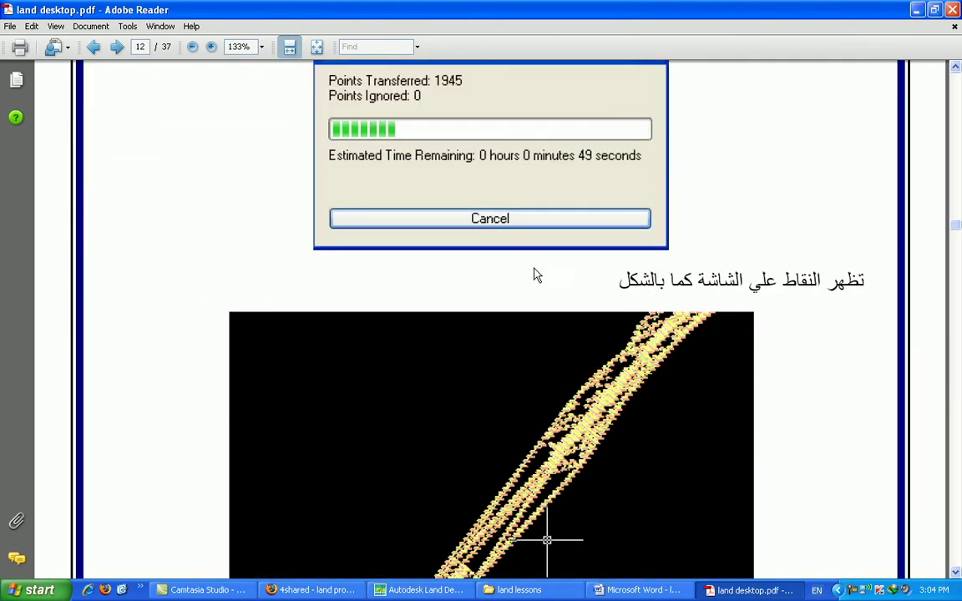
pyautogui.scroll(-7, 533, 270)
pyautogui.scroll(-4, 533, 270)
pyautogui.scroll(-2, 533, 270)
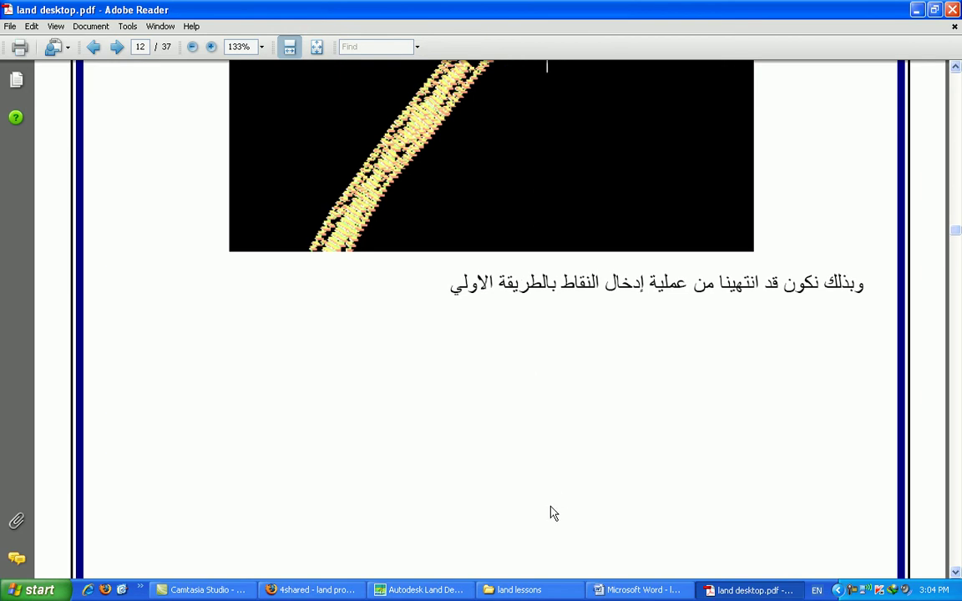
# Switch to Land Desktop and start Points > Import/Export Points > Import Points.
pyautogui.click(445, 591)
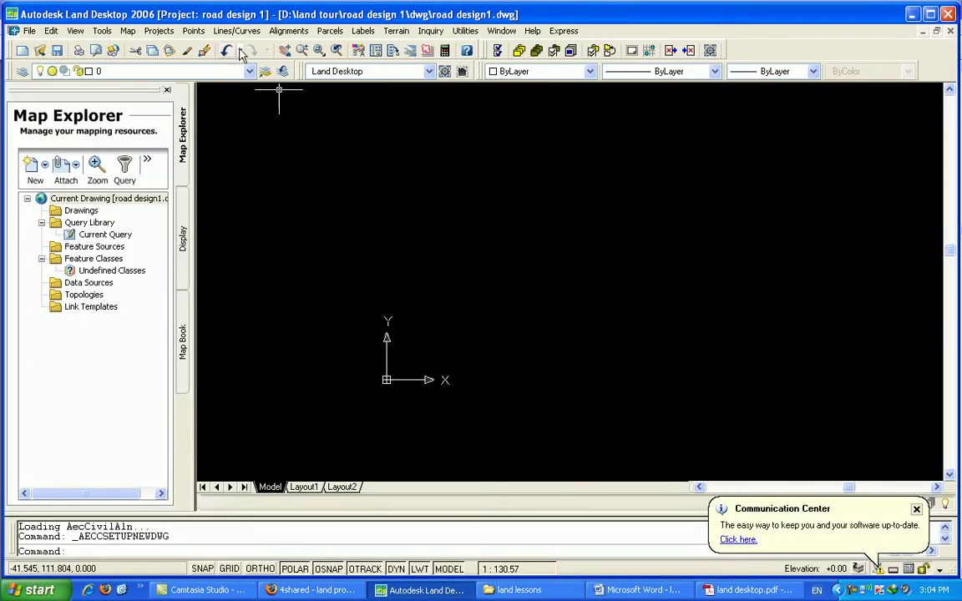
pyautogui.click(193, 32)
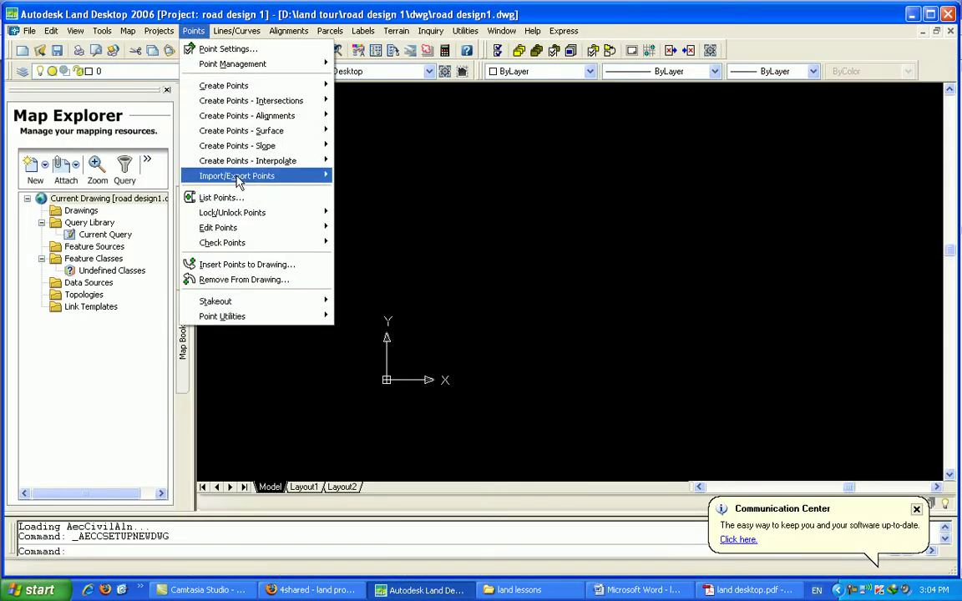
pyautogui.moveTo(236, 175)
pyautogui.click(401, 213)
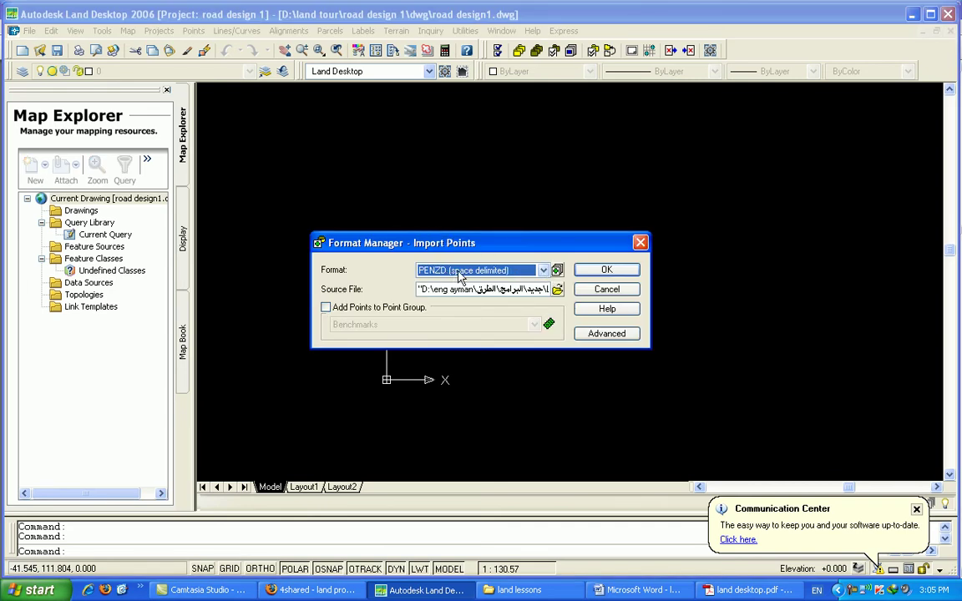
# Choose the ALL E.G text file as the source, keeping the PENZD (space delimited) format.
pyautogui.click(556, 289)
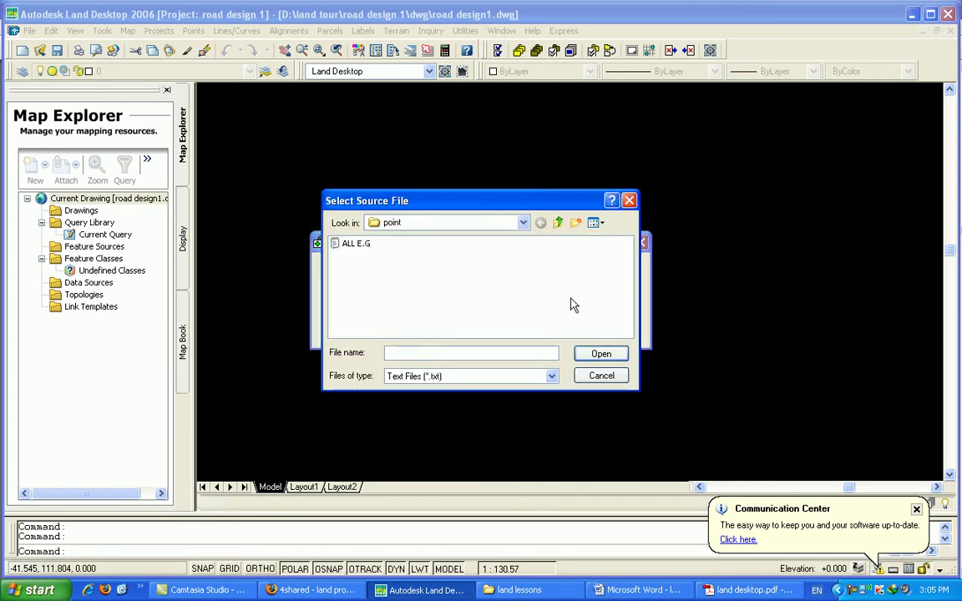
pyautogui.click(364, 248)
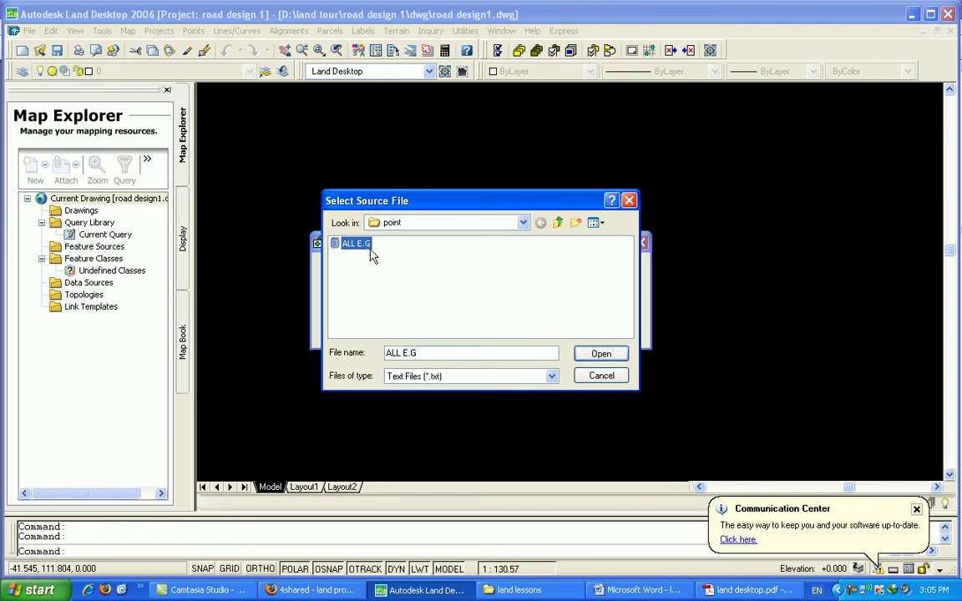
pyautogui.moveTo(416, 203); pyautogui.dragTo(419, 195)
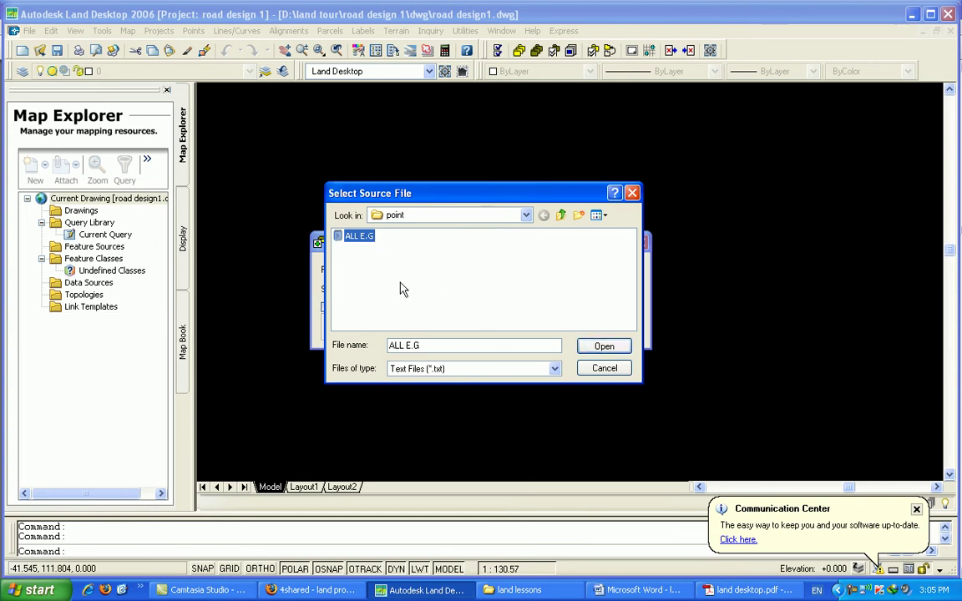
pyautogui.click(368, 249)
pyautogui.click(585, 348)
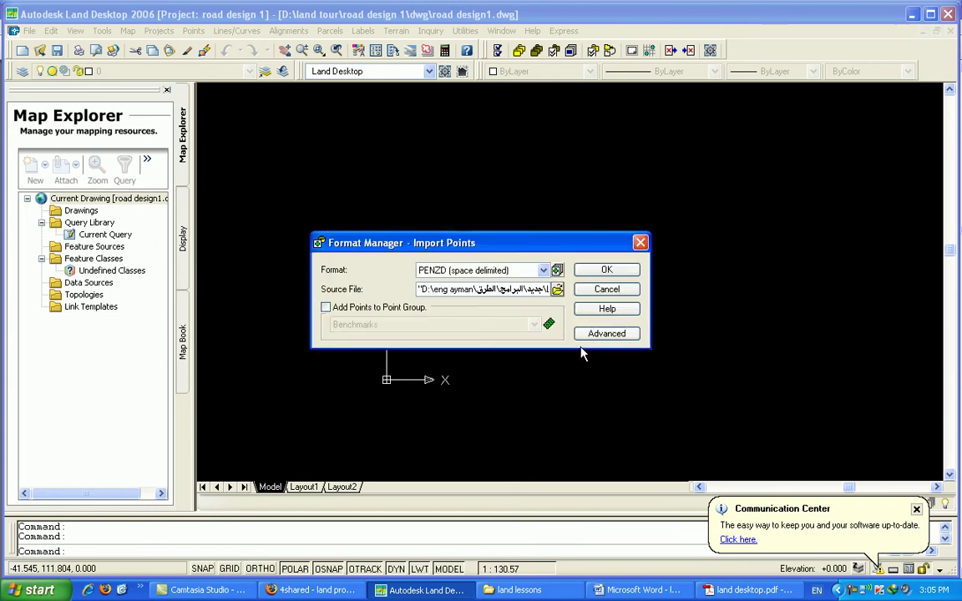
pyautogui.click(544, 270)
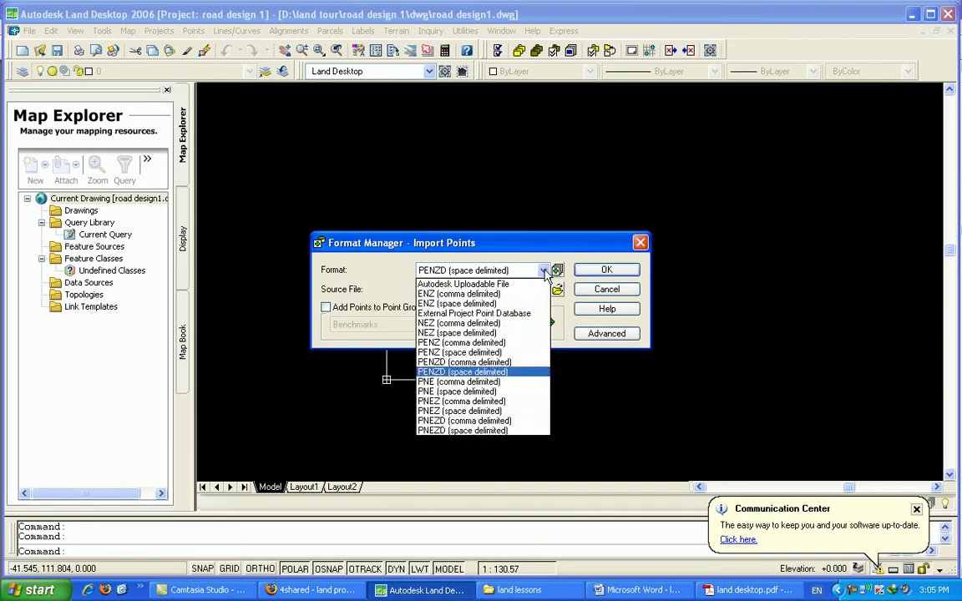
pyautogui.click(480, 363)
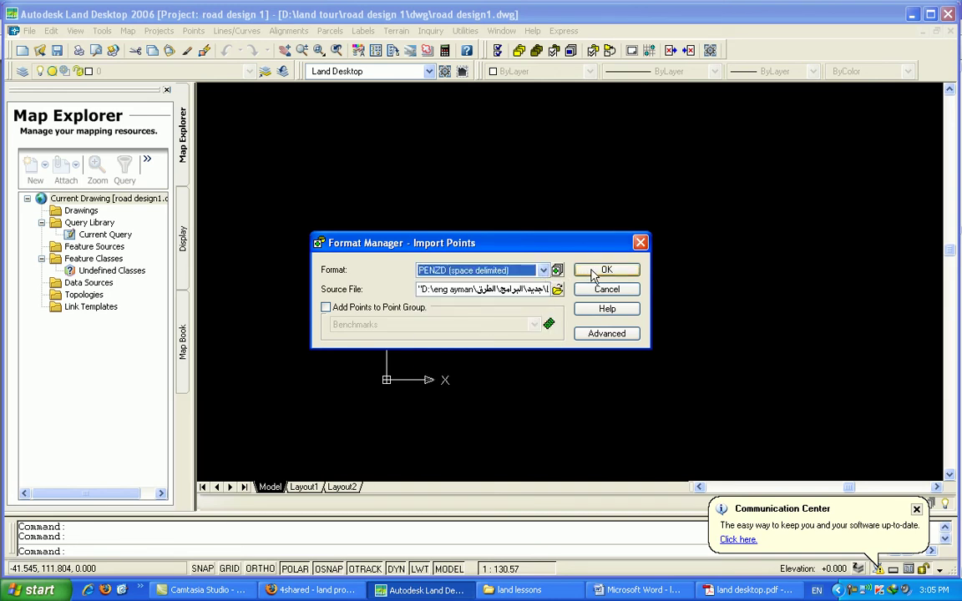
# Accept the import format, set point numbers to Ignore, and start the import.
pyautogui.click(592, 275)
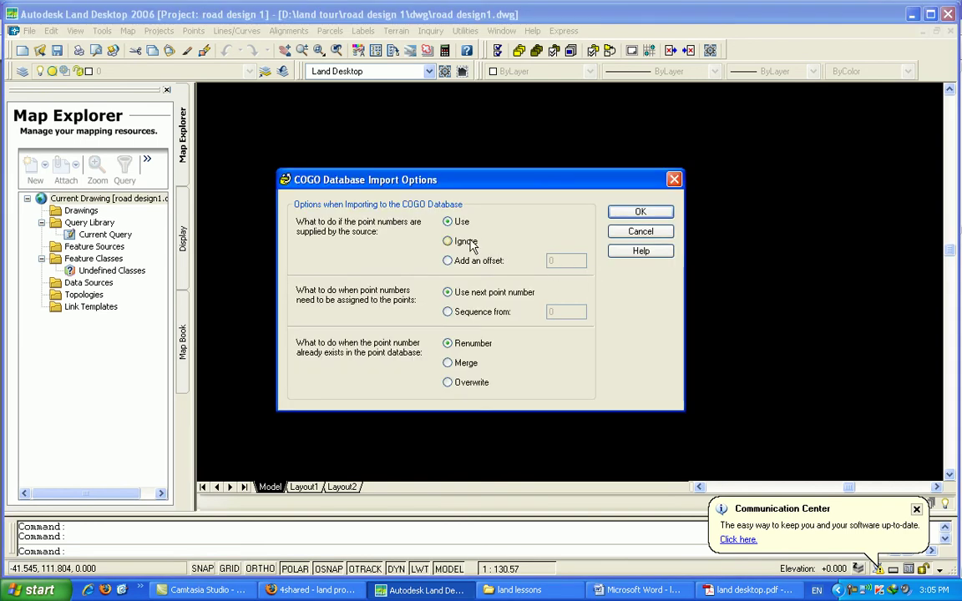
pyautogui.click(466, 242)
pyautogui.click(638, 213)
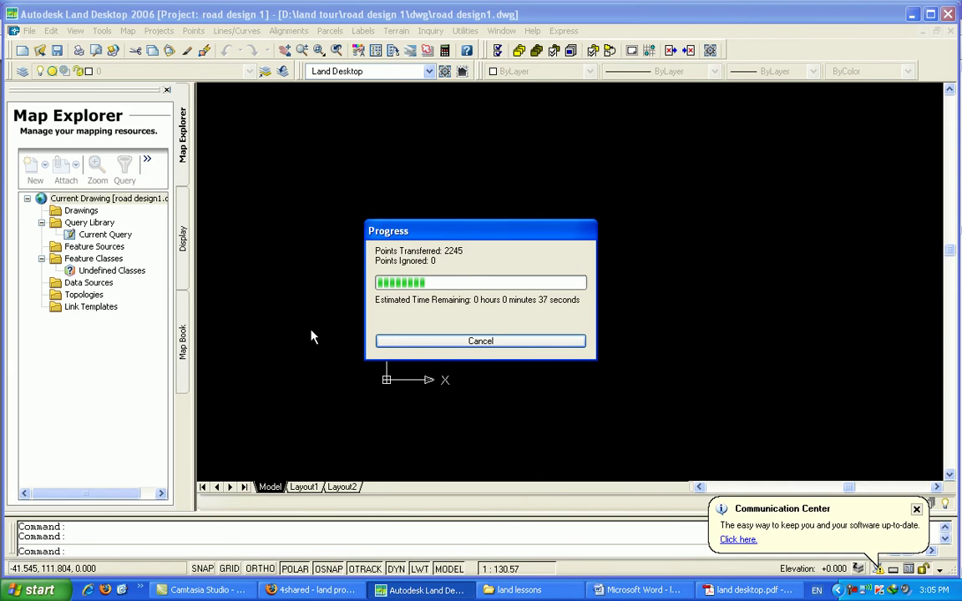
# Wait for the import to finish, dismissing the Communication Center notice and repositioning the progress window.
pyautogui.moveTo(493, 228); pyautogui.dragTo(496, 196)
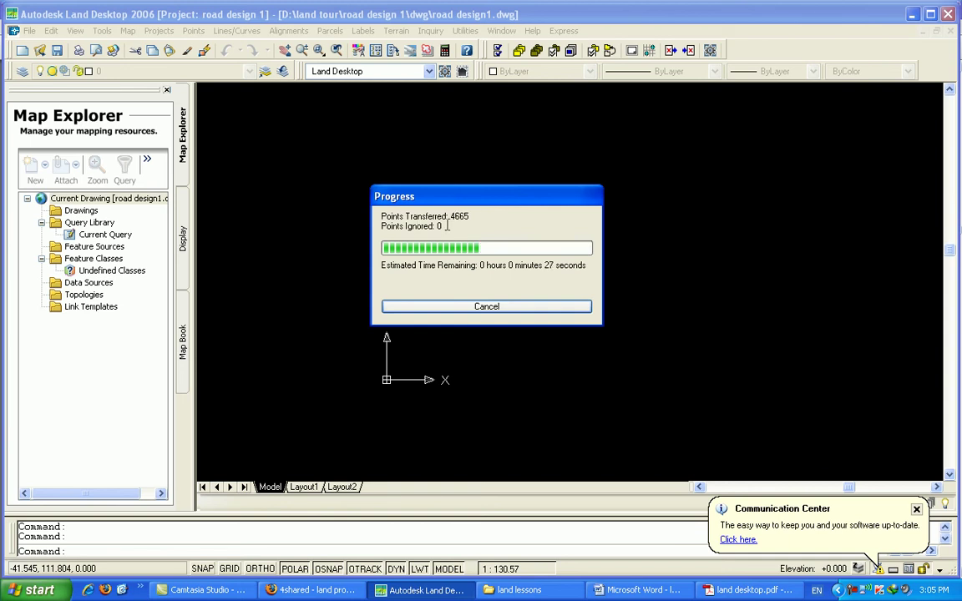
pyautogui.click(916, 510)
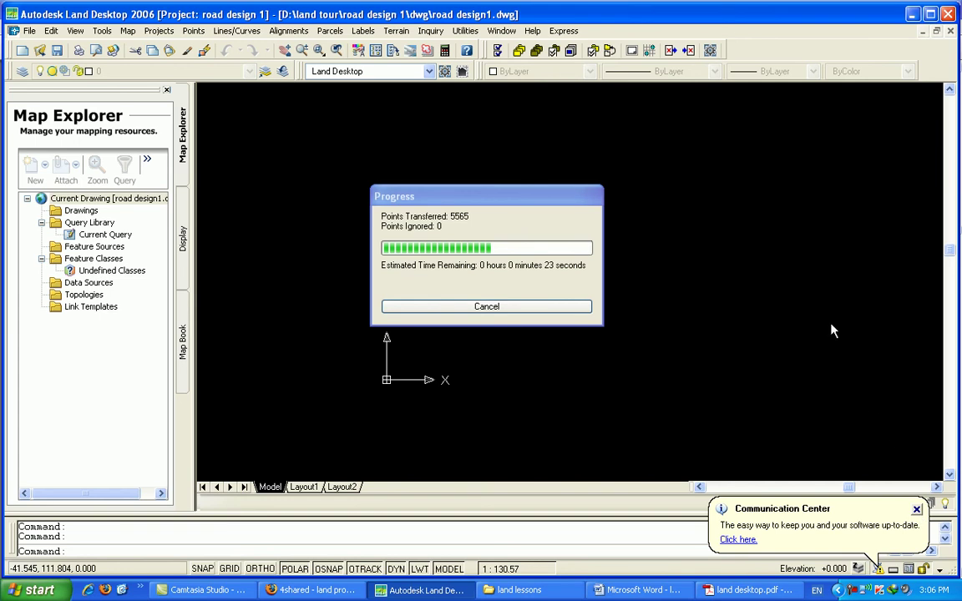
pyautogui.click(568, 196)
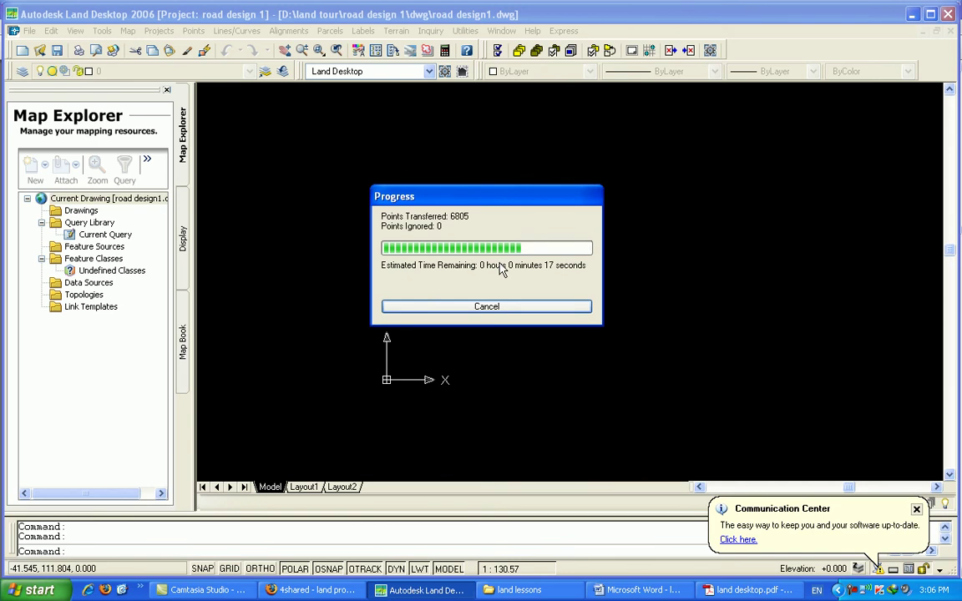
pyautogui.moveTo(489, 205); pyautogui.dragTo(487, 227)
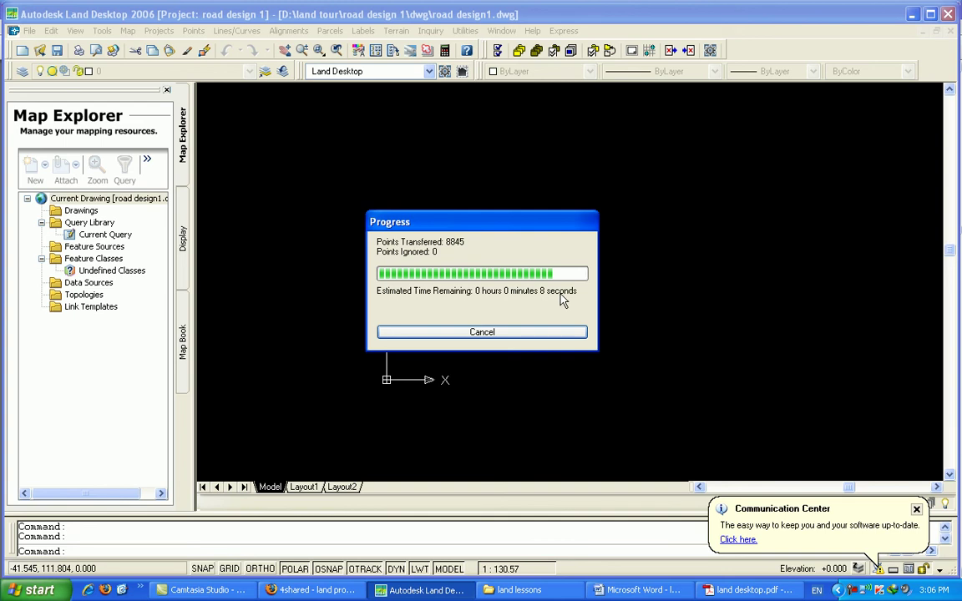
pyautogui.moveTo(495, 221); pyautogui.dragTo(494, 214)
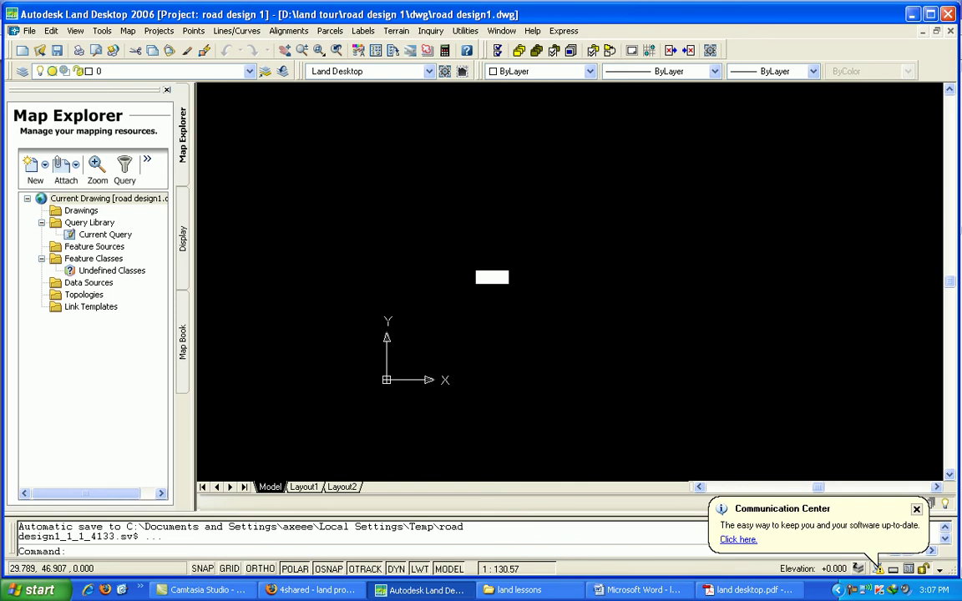
# Zoom to extents to show all imported points, then pan to reveal the road's curve.
pyautogui.middleClick(492, 277)
pyautogui.scroll(2, 463, 253)
pyautogui.scroll(2, 464, 253)
pyautogui.scroll(-2, 392, 333)
pyautogui.scroll(-2, 392, 333)
pyautogui.scroll(4, 392, 333)
pyautogui.scroll(-1, 393, 333)
pyautogui.moveTo(432, 382); pyautogui.dragTo(561, 224, button='middle')
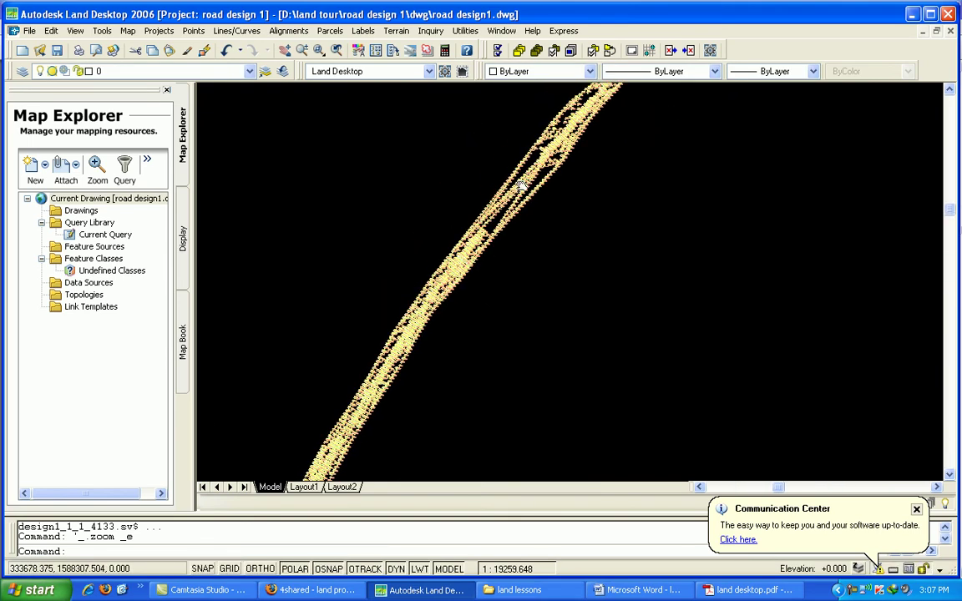
# Pan the road roughly horizontal and zoom in to read point numbers and elevations.
pyautogui.scroll(1, 563, 209)
pyautogui.scroll(-1, 698, 184)
pyautogui.moveTo(698, 184); pyautogui.dragTo(455, 271, button='middle')
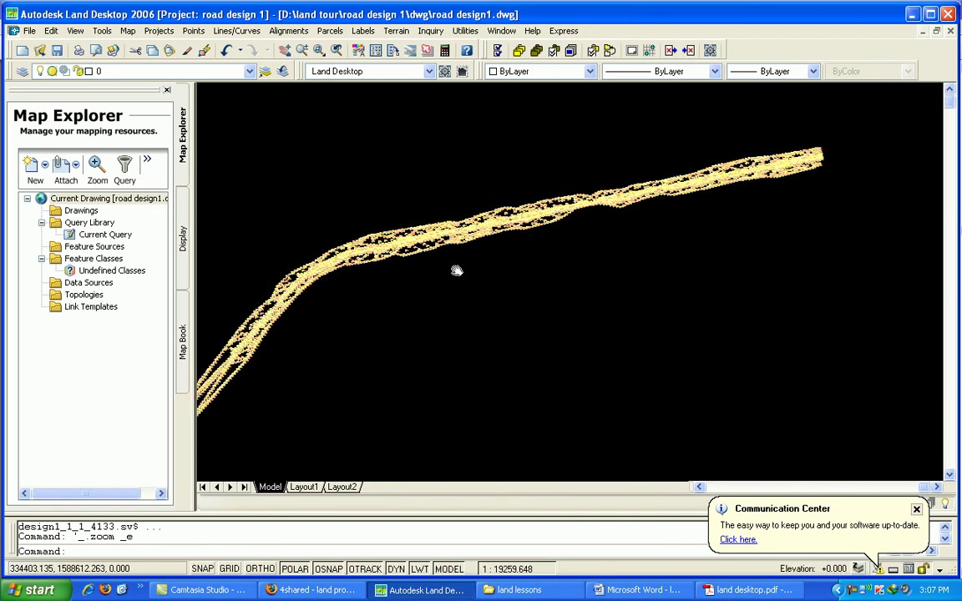
pyautogui.scroll(1, 716, 179)
pyautogui.scroll(1, 716, 180)
pyautogui.scroll(-1, 716, 180)
pyautogui.scroll(1, 716, 179)
pyautogui.scroll(1, 716, 180)
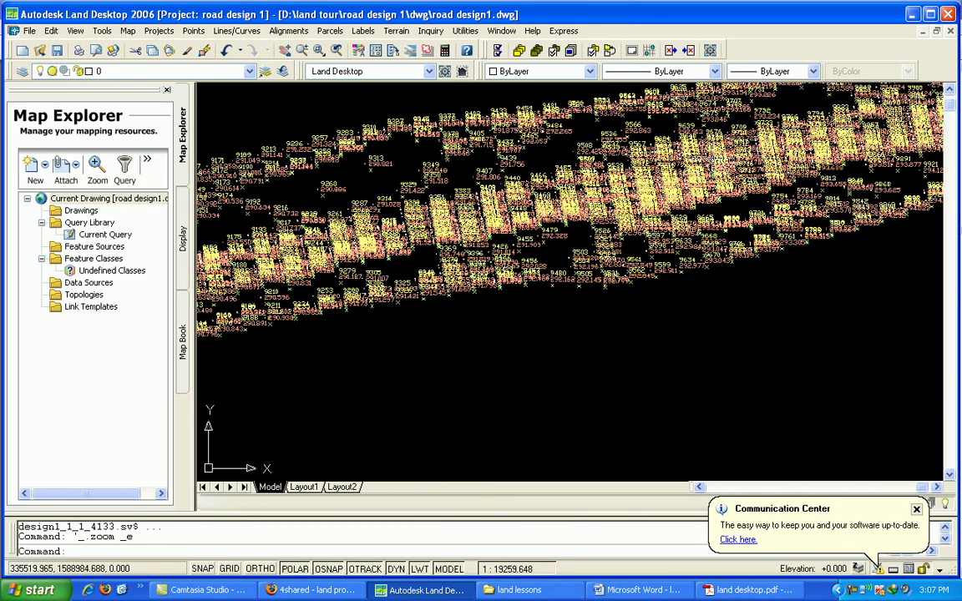
pyautogui.scroll(-3, 432, 216)
pyautogui.scroll(1, 440, 286)
pyautogui.scroll(1, 440, 285)
pyautogui.scroll(-3, 574, 295)
pyautogui.scroll(1, 574, 295)
pyautogui.scroll(1, 501, 292)
pyautogui.scroll(1, 451, 289)
pyautogui.scroll(1, 435, 287)
pyautogui.scroll(-1, 435, 287)
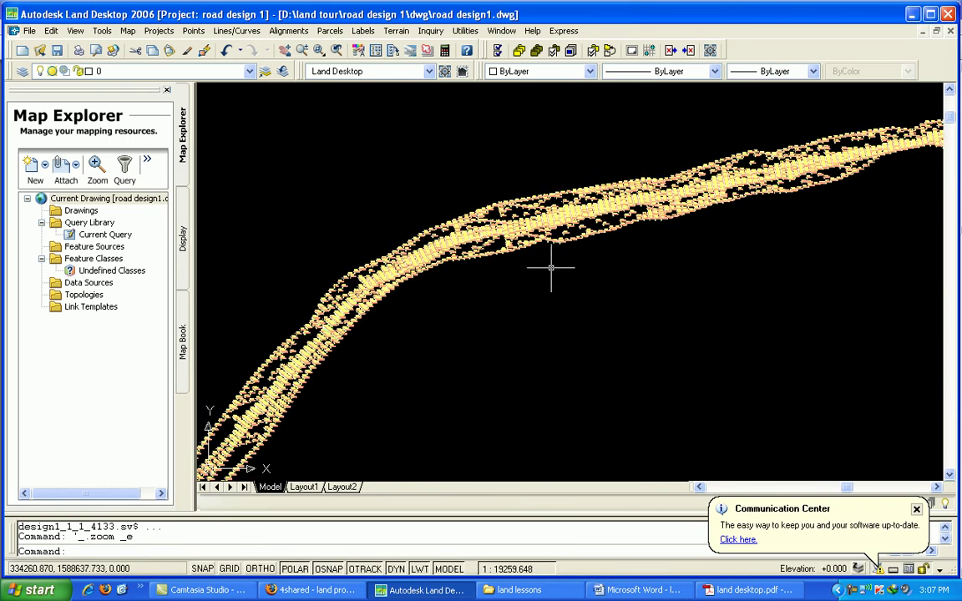